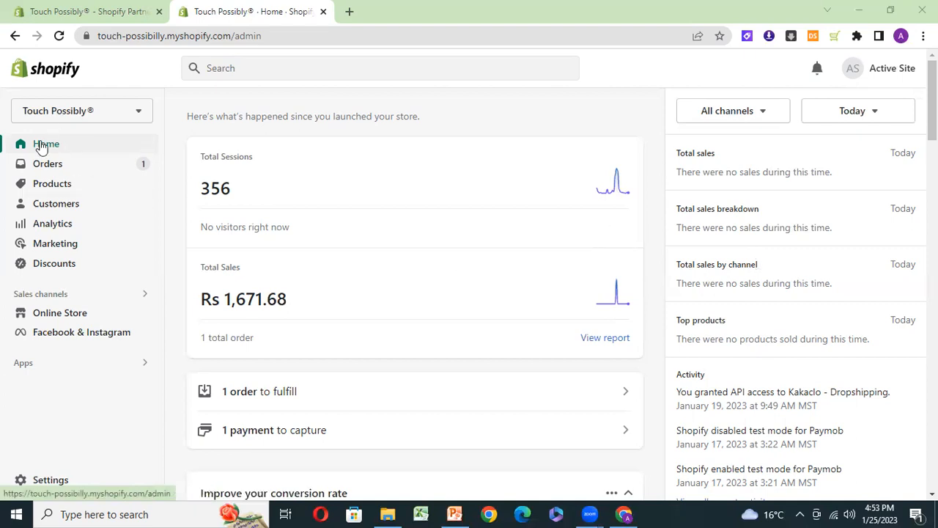
- Start creating a new discount of the type Amount off products
click(56, 266)
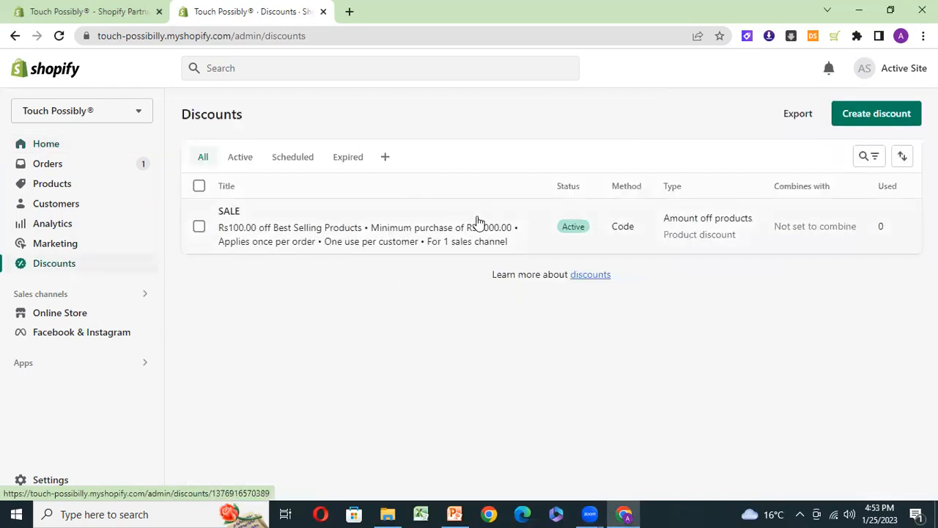
click(861, 117)
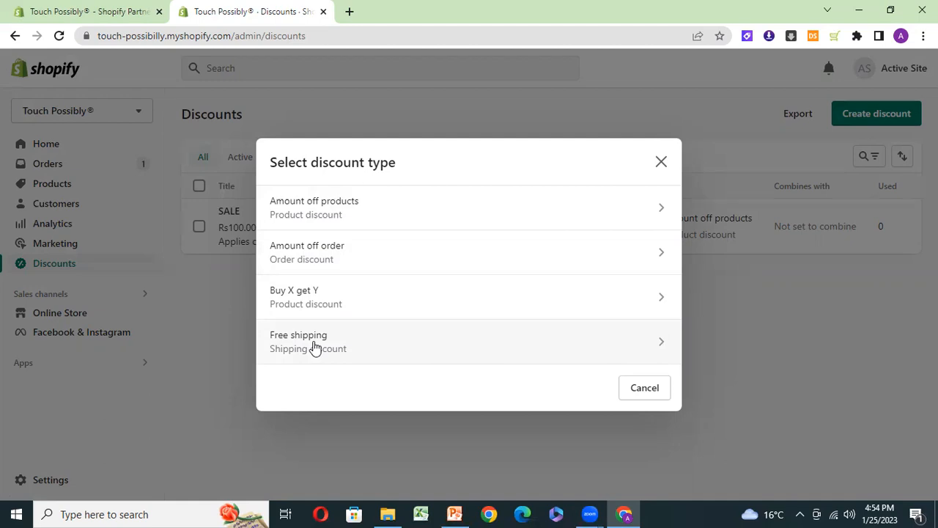
click(369, 203)
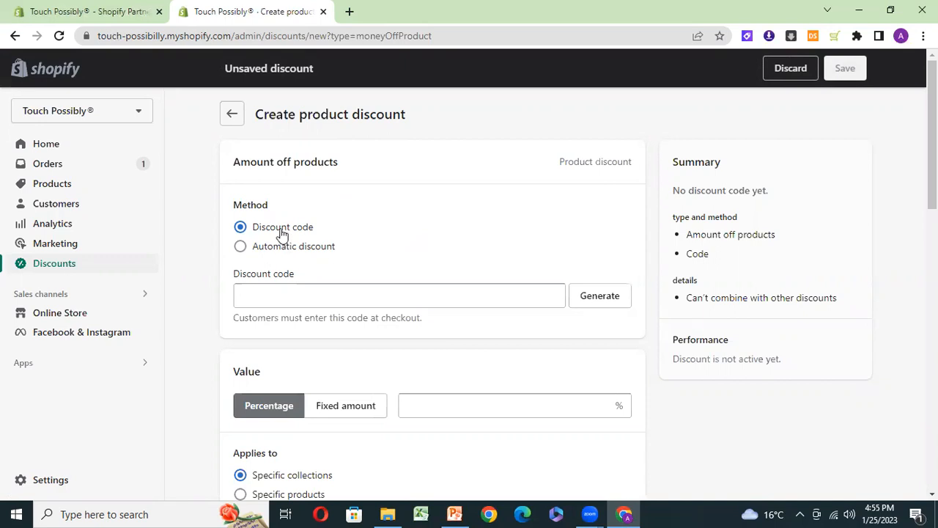
click(604, 298)
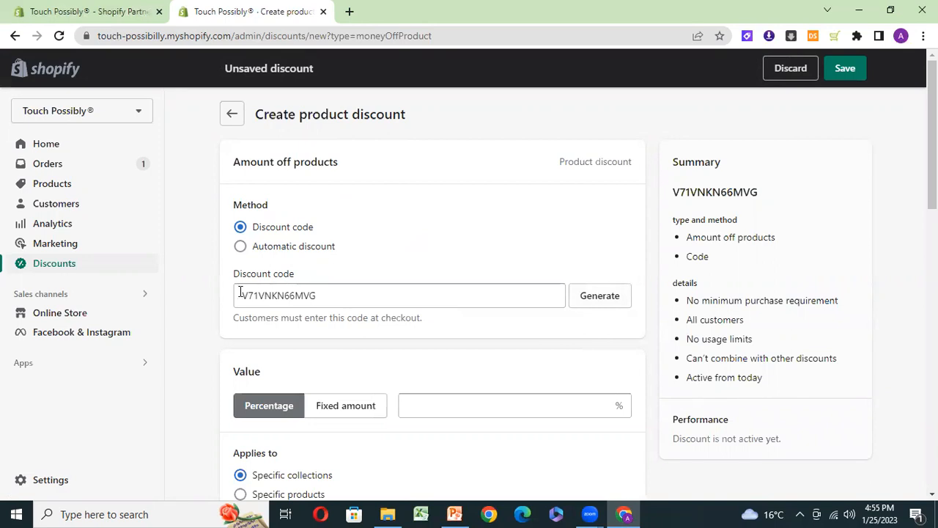
double_click(325, 291)
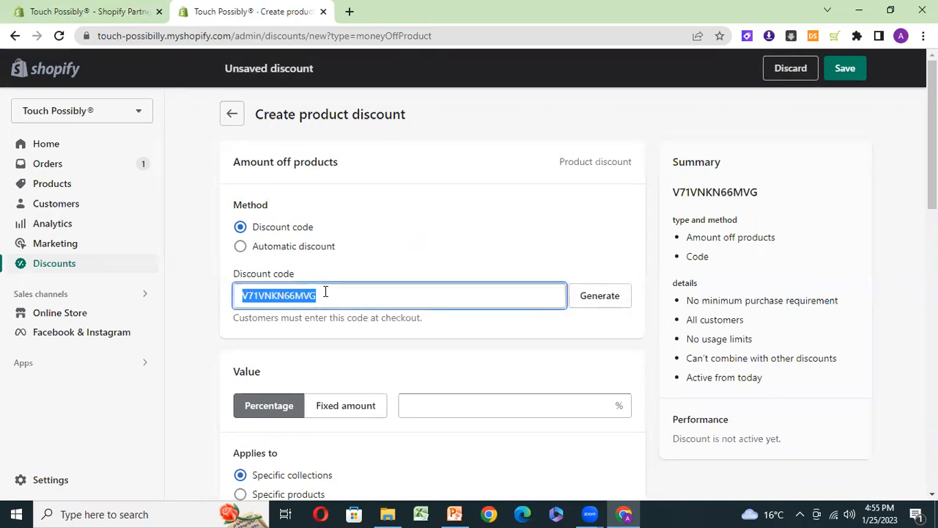
key(BackSpace)
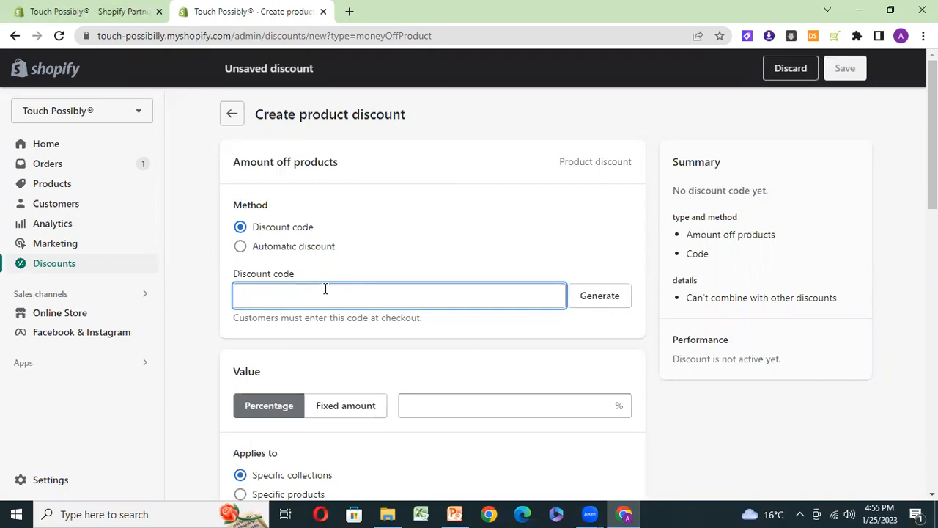
text(T)
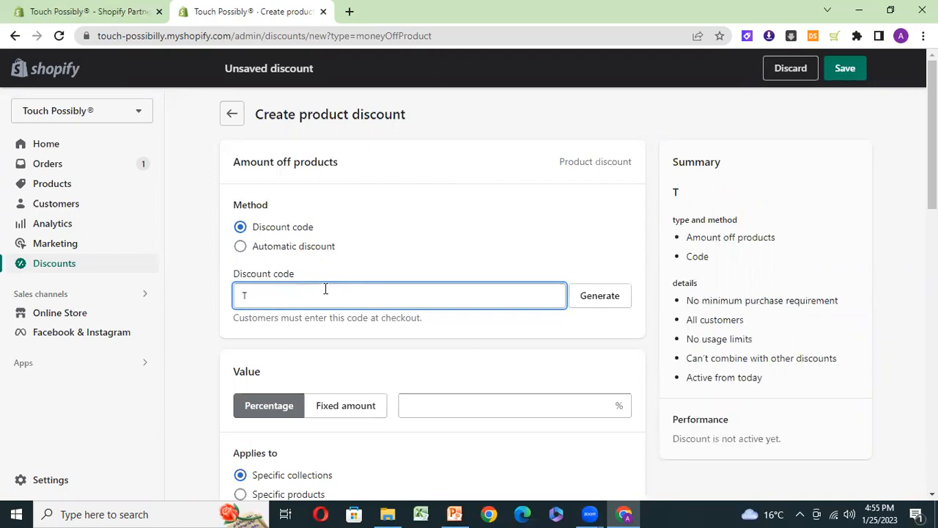
text(ouchposs)
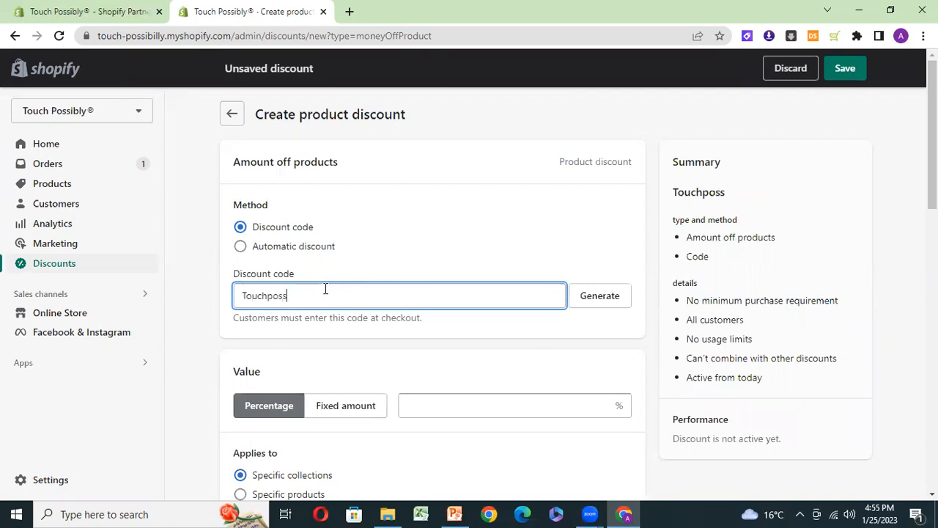
text(ibly)
key(BackSpace)
- Replace the discount code with Sale
key(ctrl+a)
key(BackSpace)
text(Sale)
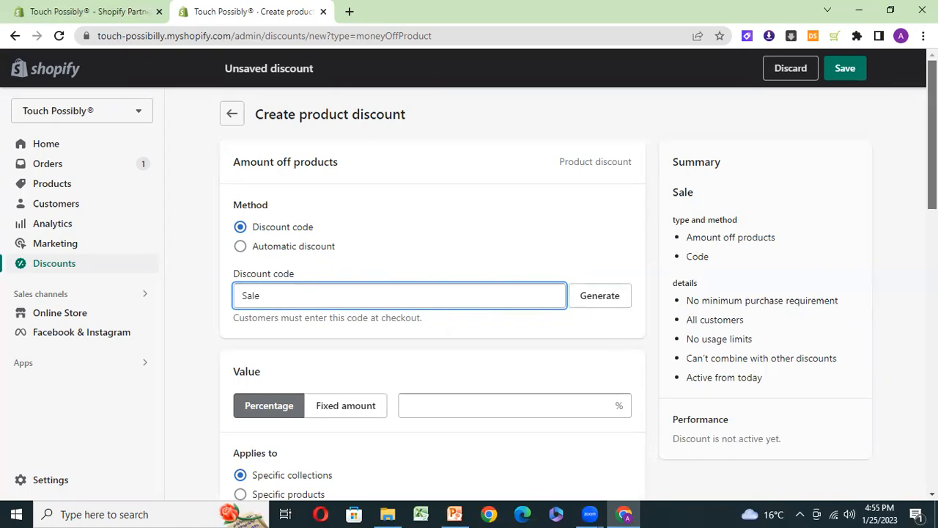
- Make the discount value a fixed amount of Rs 100
scroll(437, 237, down, 2)
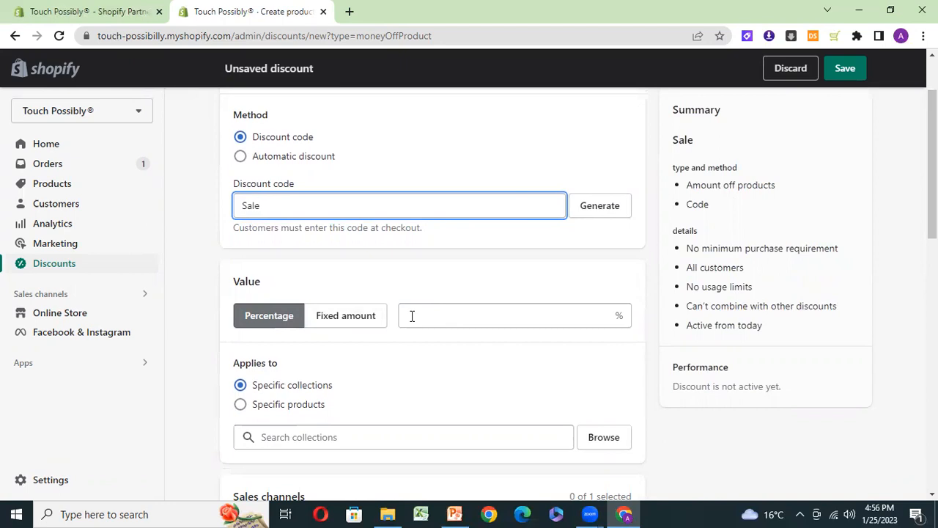
click(350, 323)
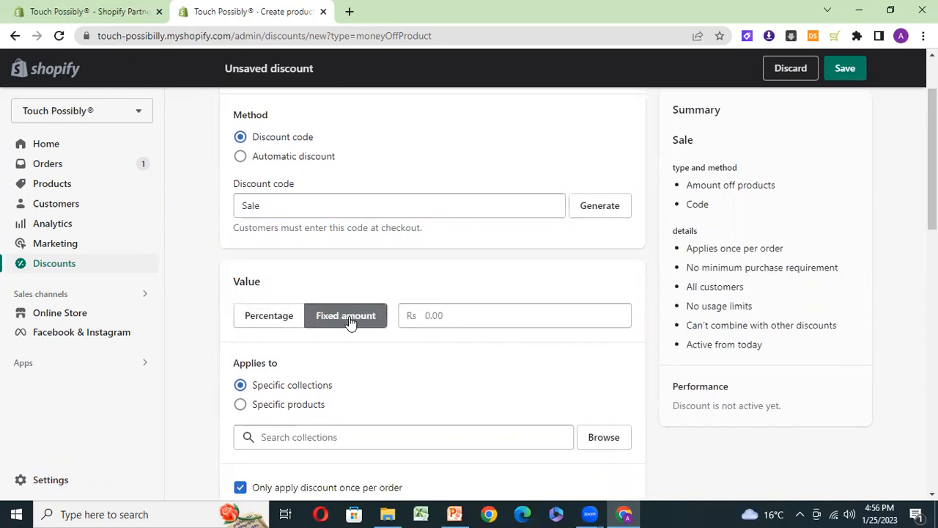
click(449, 316)
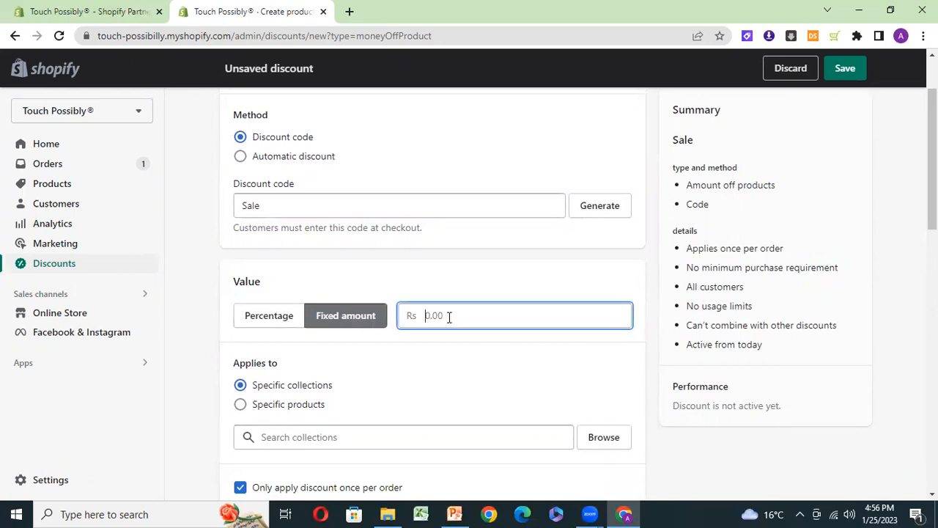
text(1)
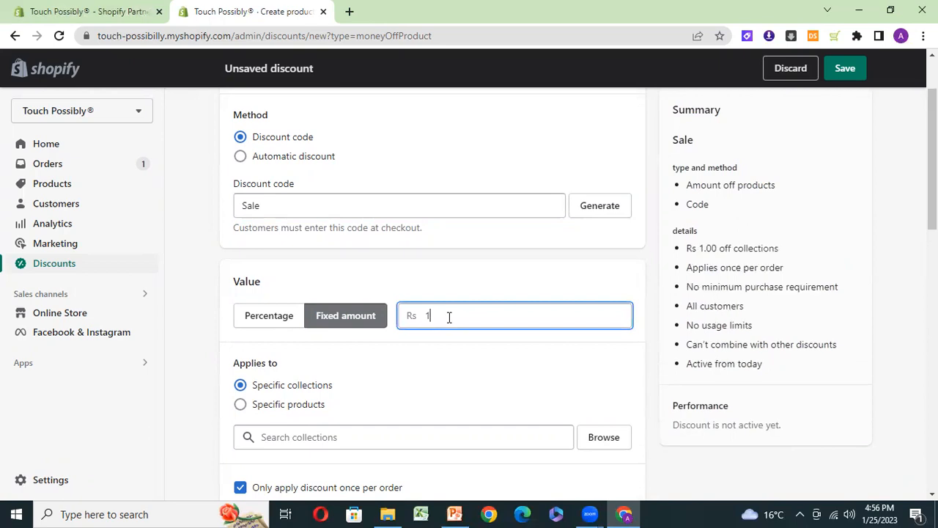
text(00)
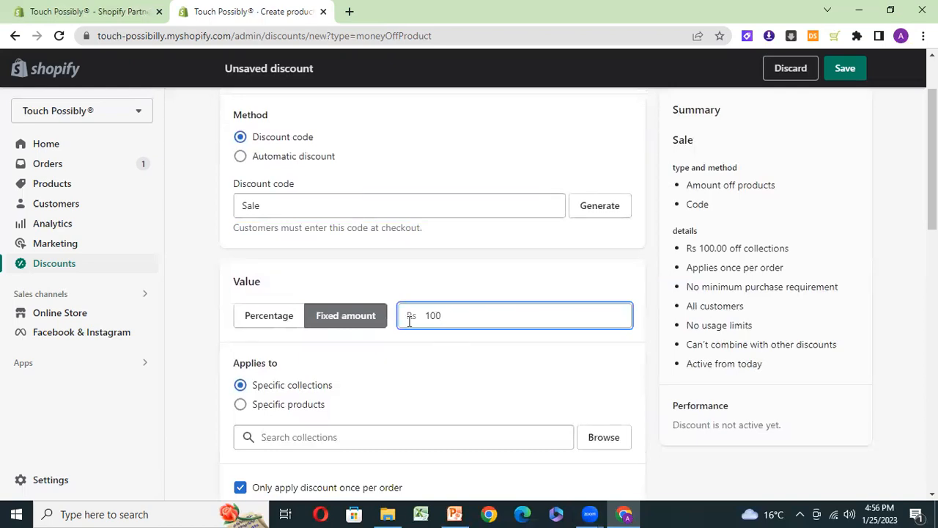
drag(932, 160, 932, 182)
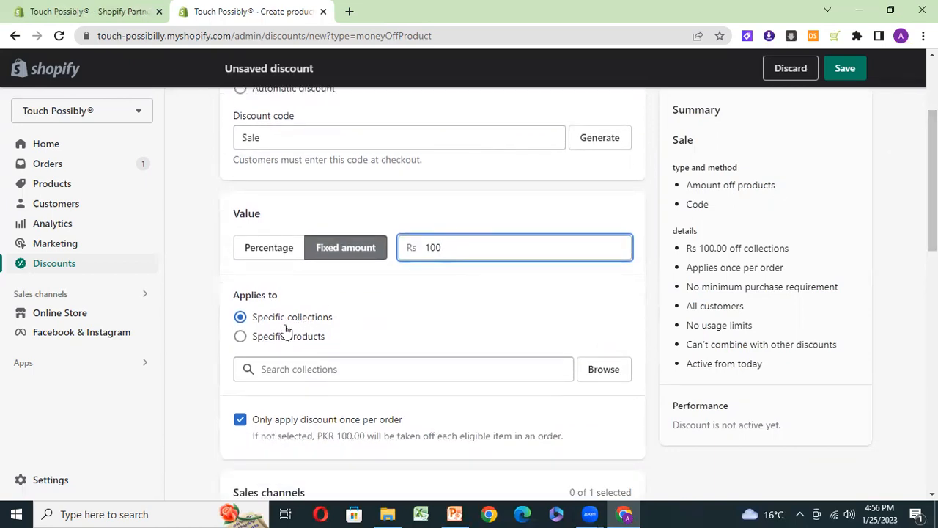
click(241, 337)
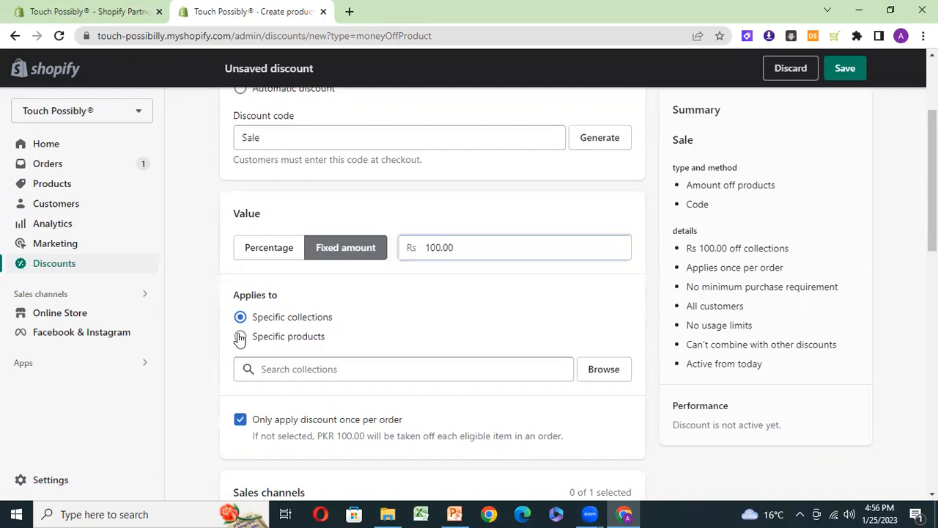
click(603, 370)
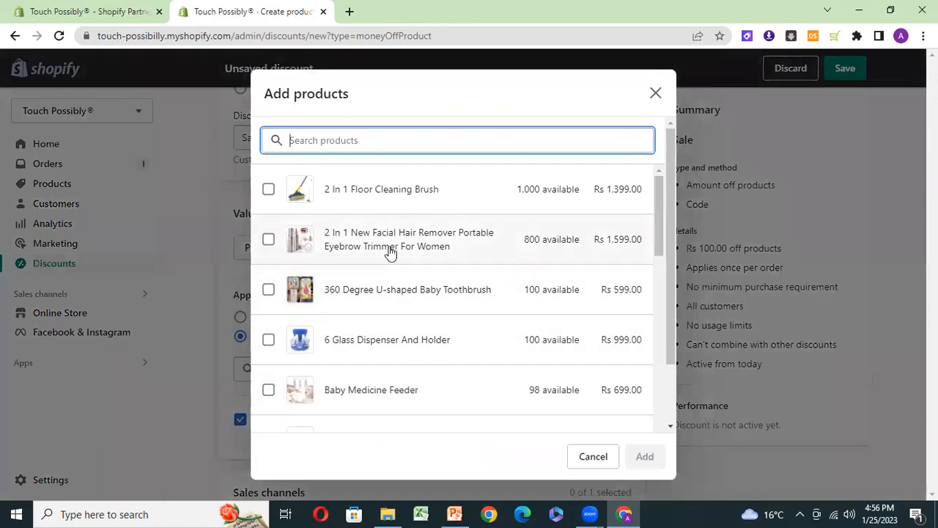
click(655, 92)
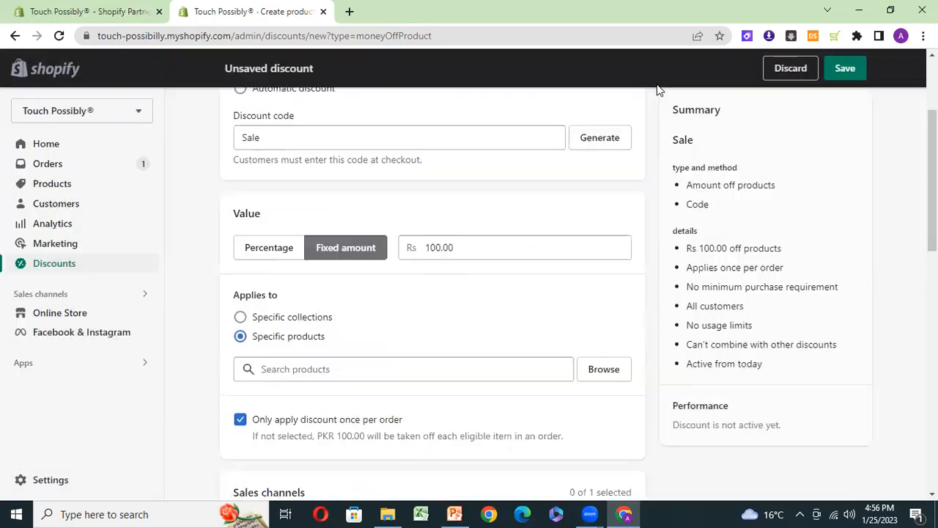
- Apply the discount to the specific collections Best Selling Products and Home & Kitchen
click(242, 317)
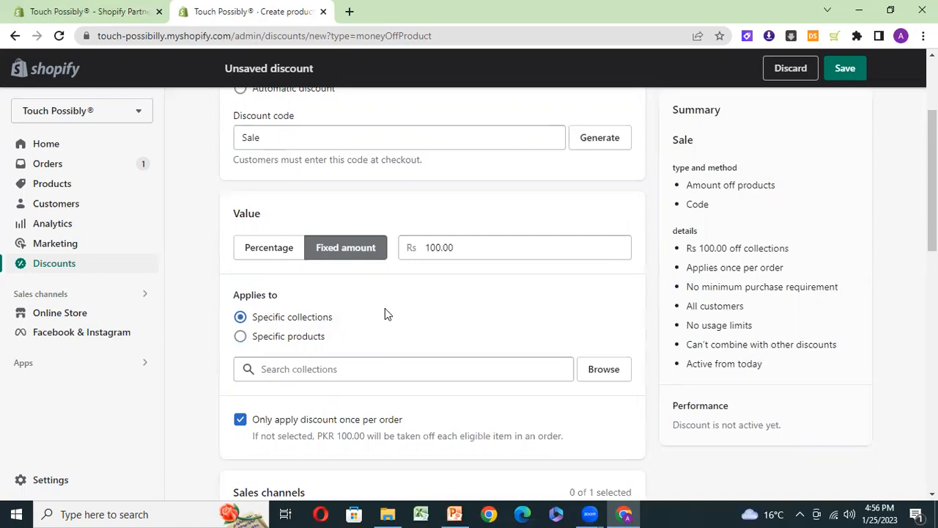
click(599, 370)
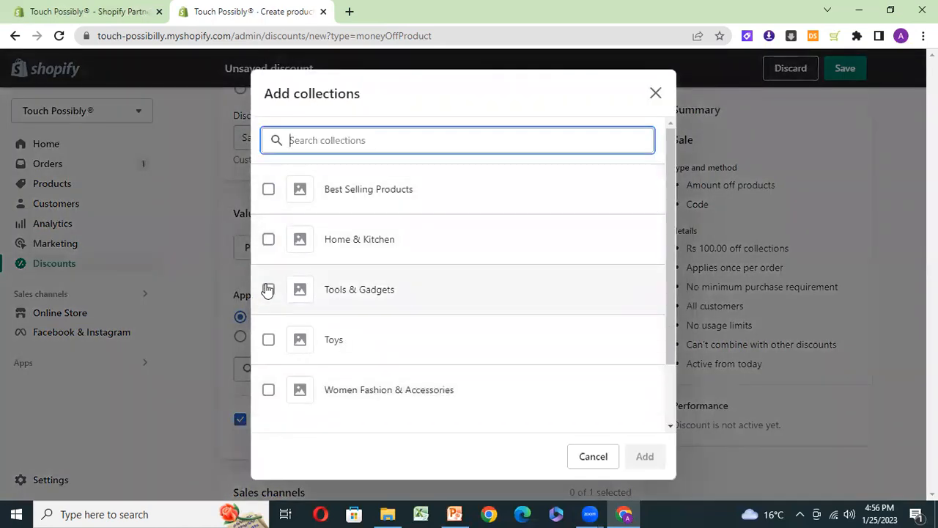
click(268, 192)
click(268, 242)
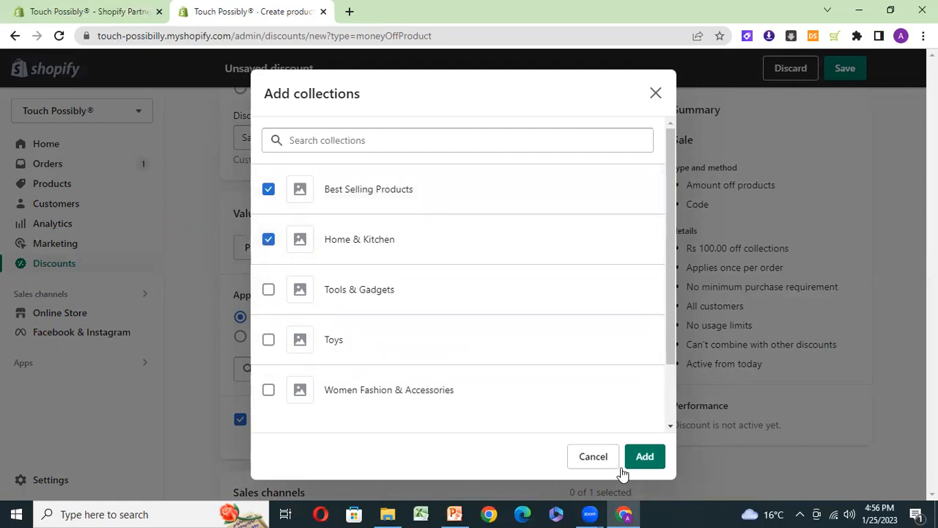
click(645, 457)
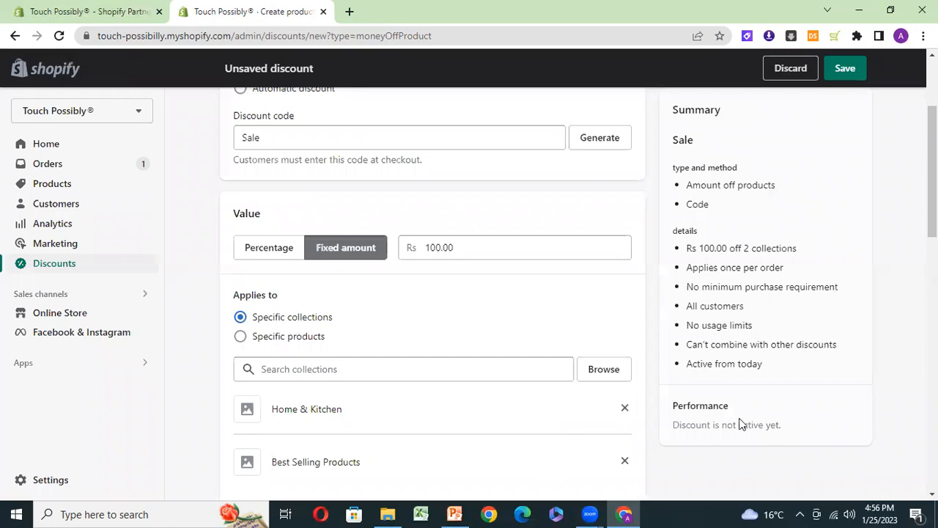
- Make the discount available on the Facebook & Instagram sales channel
scroll(433, 293, down, 2)
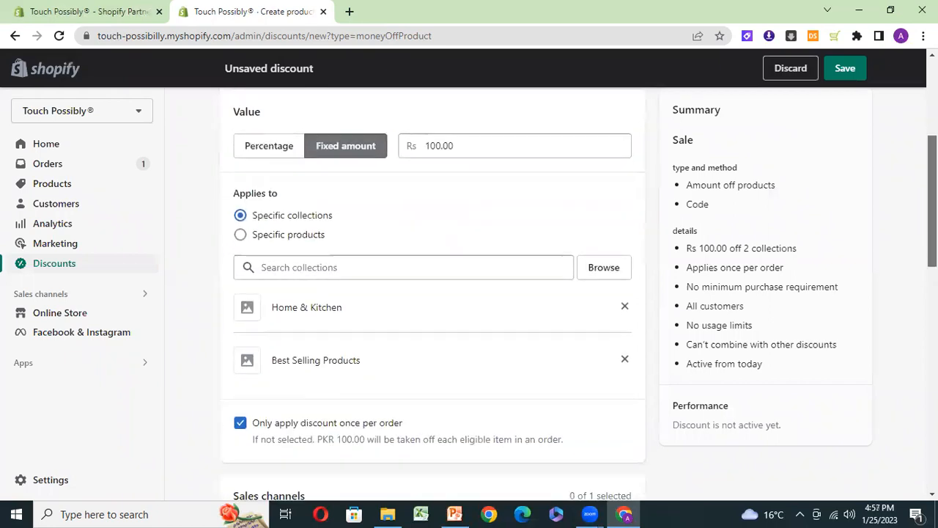
scroll(433, 293, down, 1)
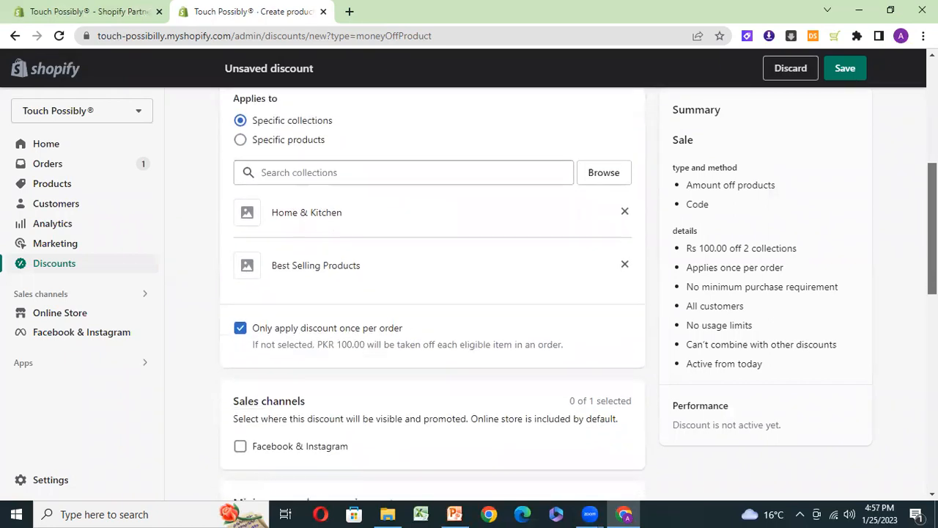
scroll(433, 293, down, 1)
scroll(433, 293, down, 1)
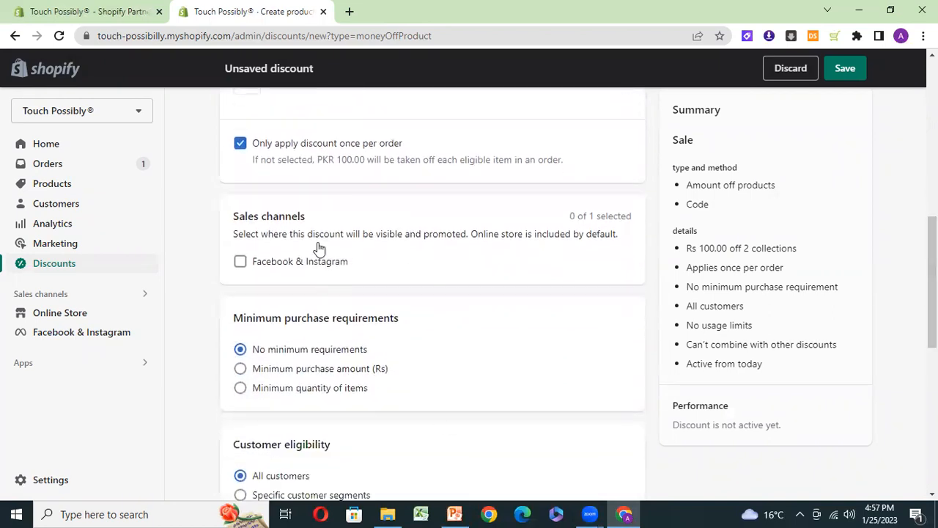
click(241, 262)
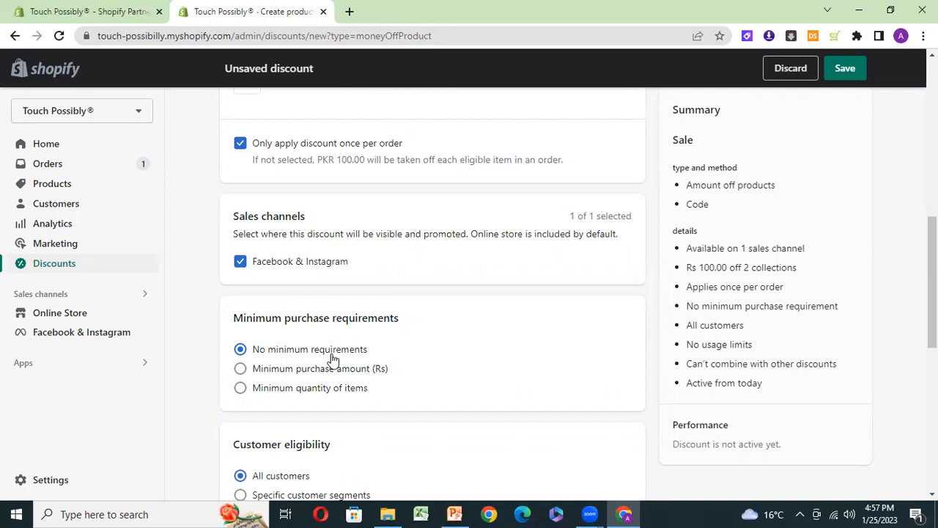
click(264, 367)
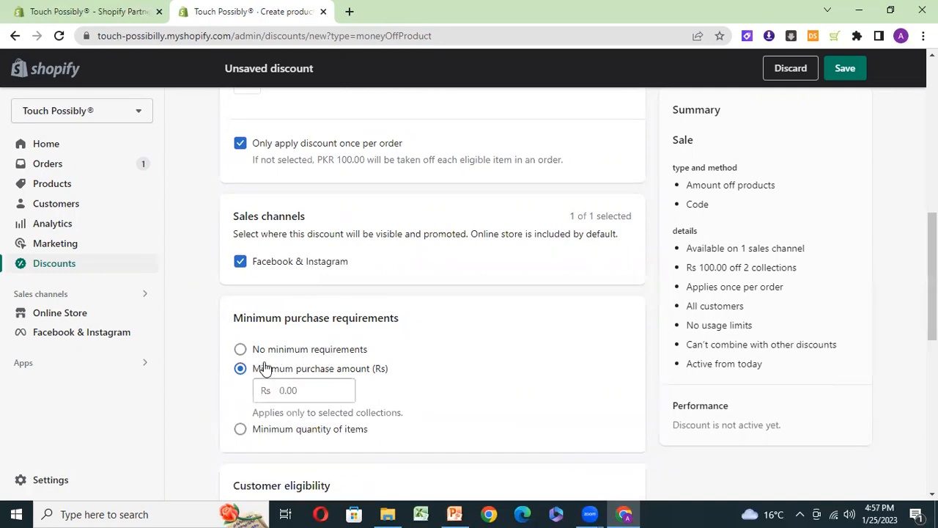
click(315, 393)
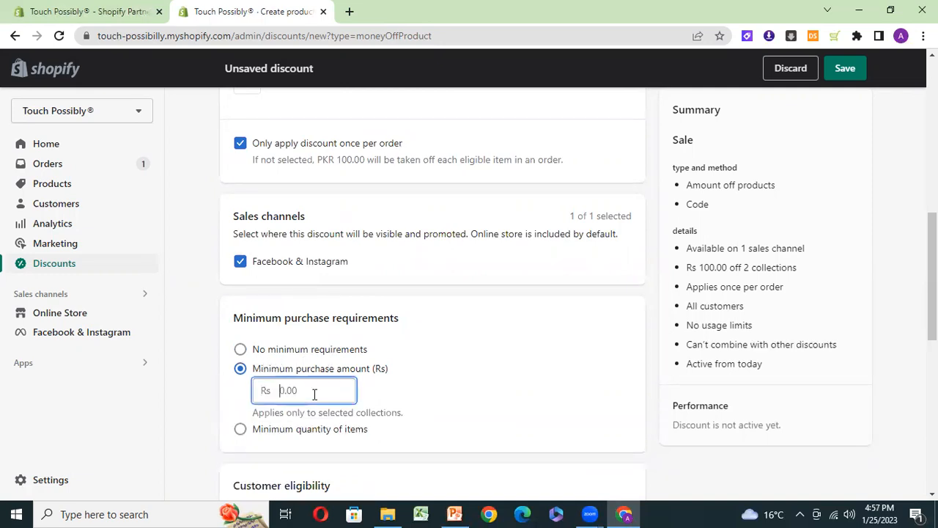
text(1)
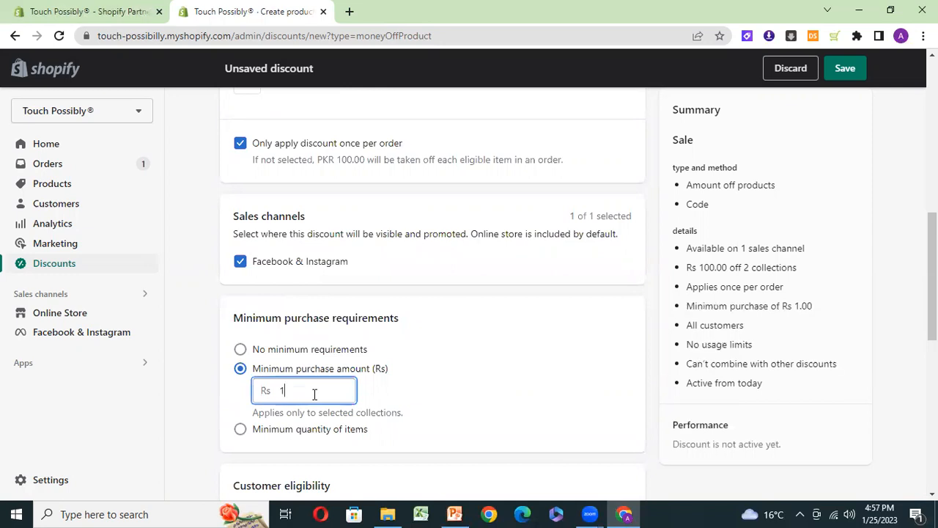
key(BackSpace)
text(5)
key(BackSpace)
text(1000)
click(240, 352)
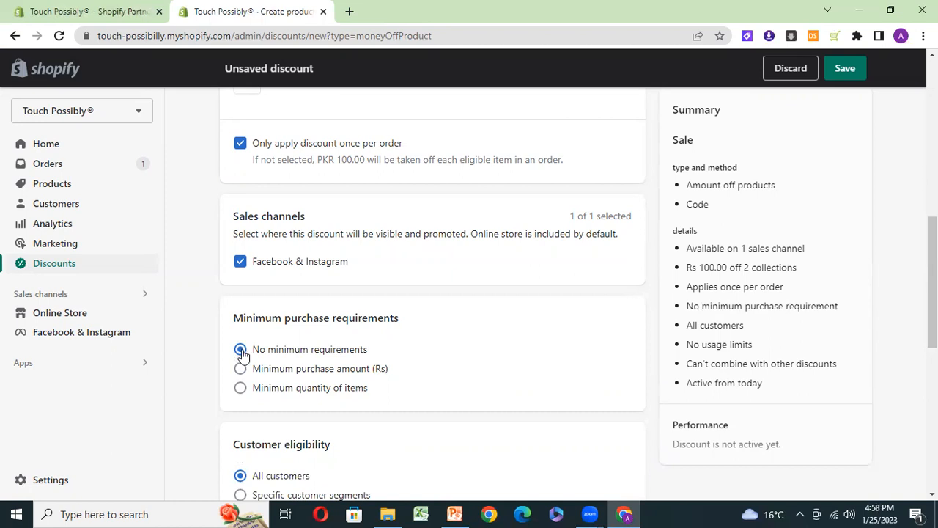
- Limit the discount to one use per customer and allow it to combine with shipping discounts
drag(932, 282, 932, 323)
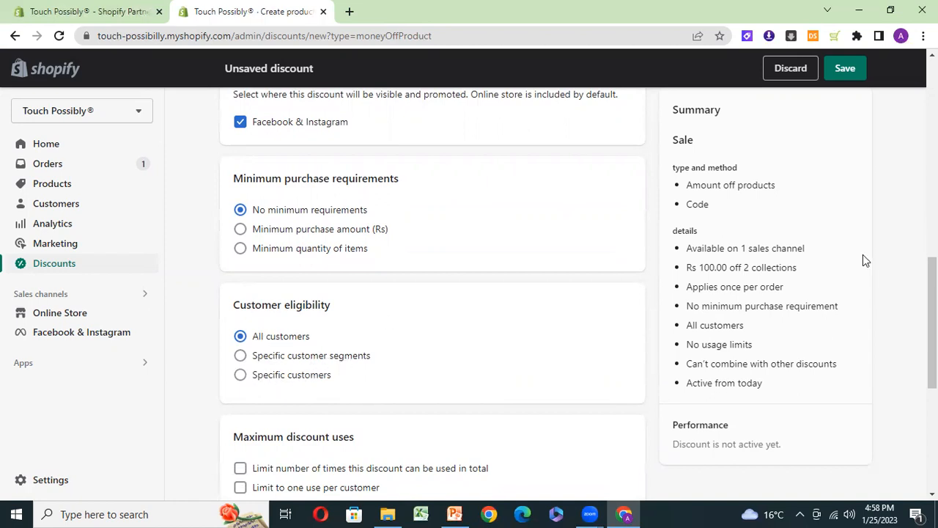
drag(932, 322, 931, 379)
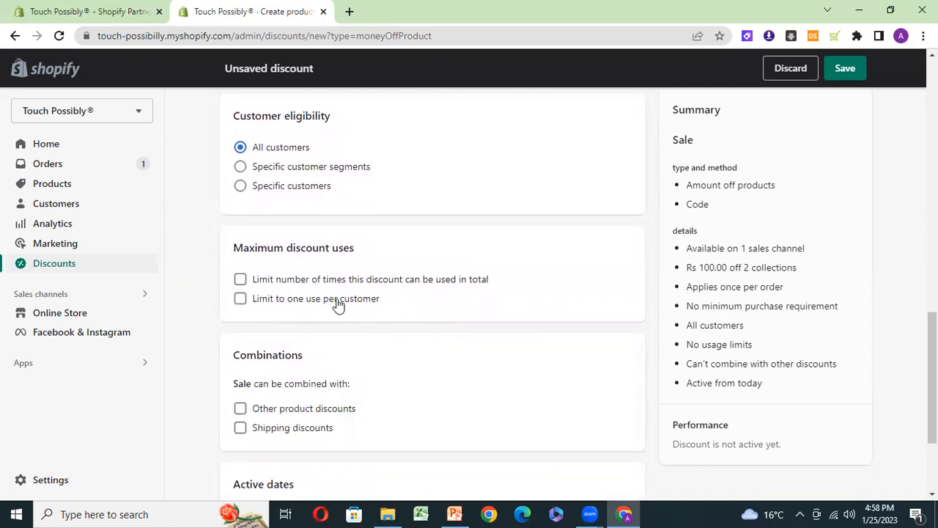
click(239, 299)
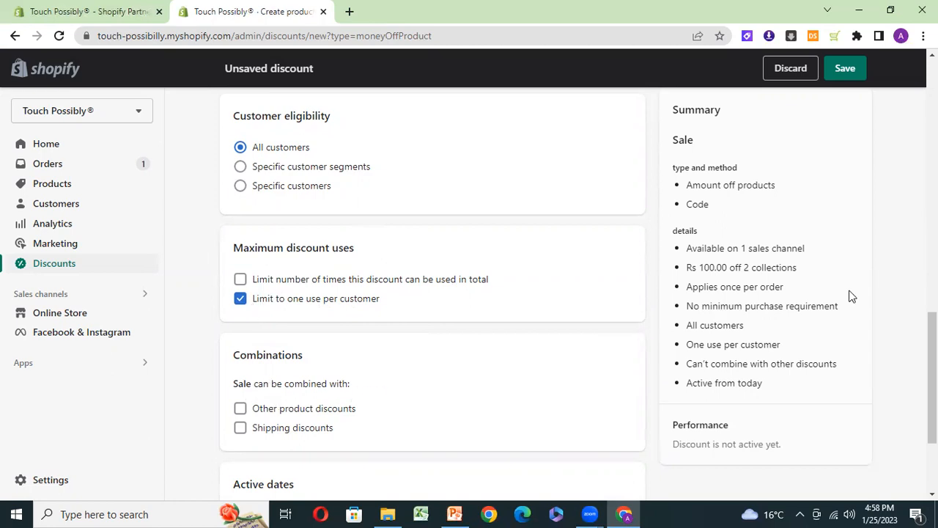
scroll(493, 291, down, 2)
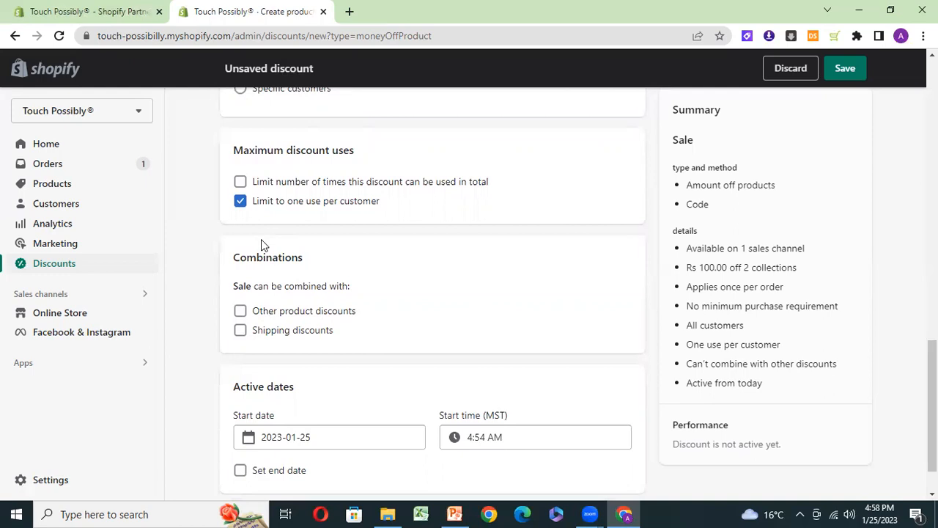
click(240, 330)
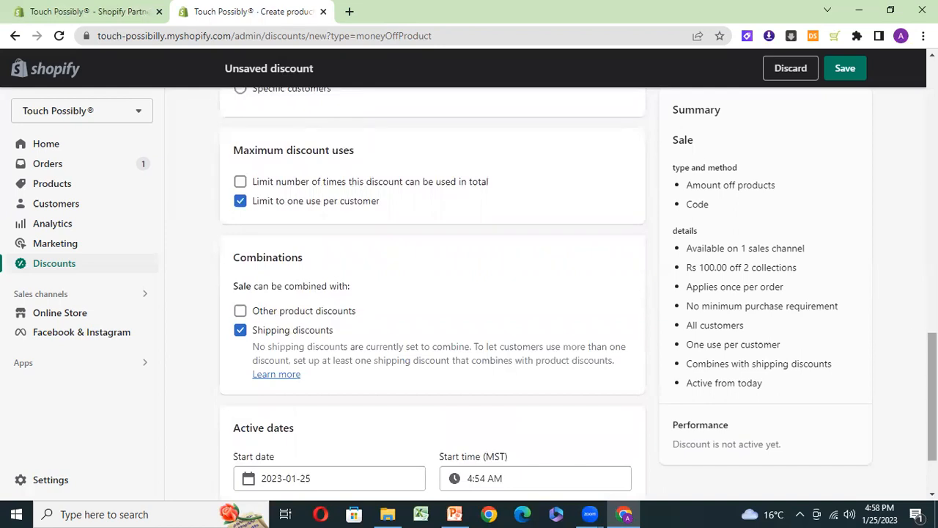
- Let the discount combine with other product discounts instead of shipping discounts, and try to save it
scroll(433, 294, down, 2)
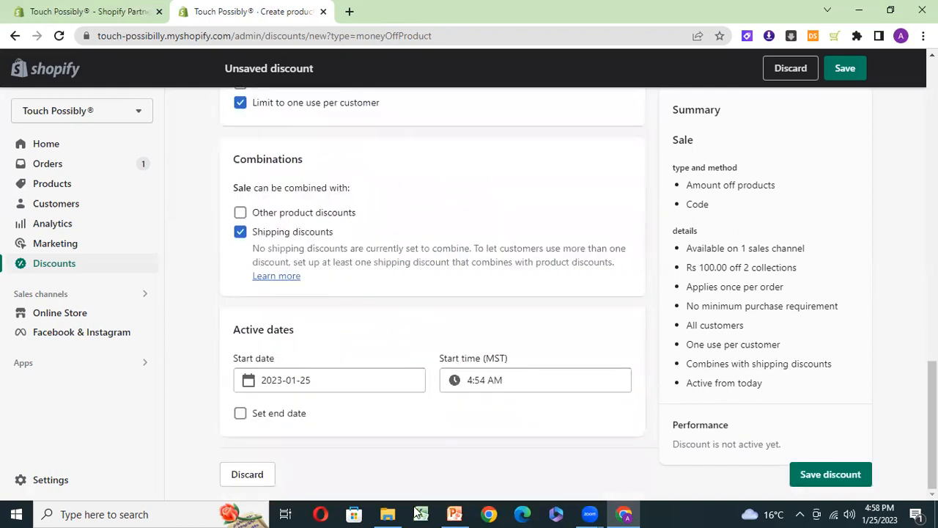
click(240, 232)
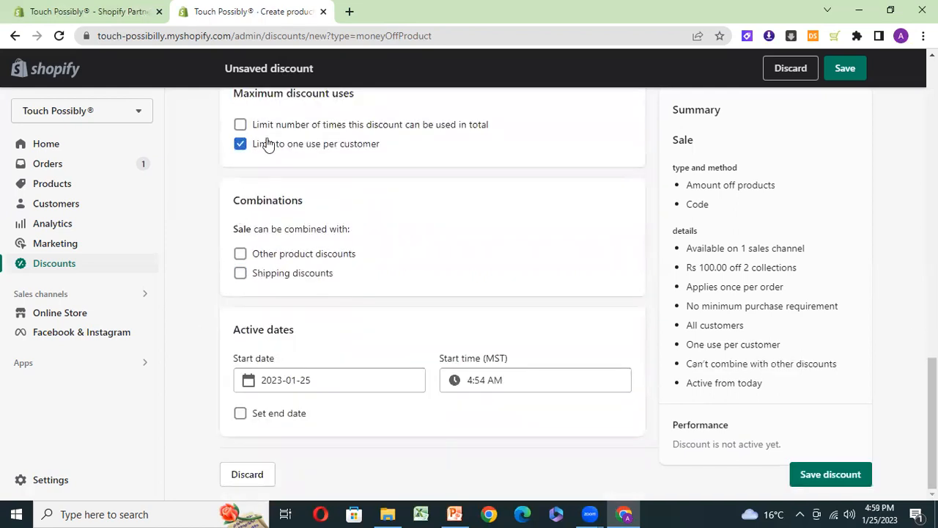
click(242, 254)
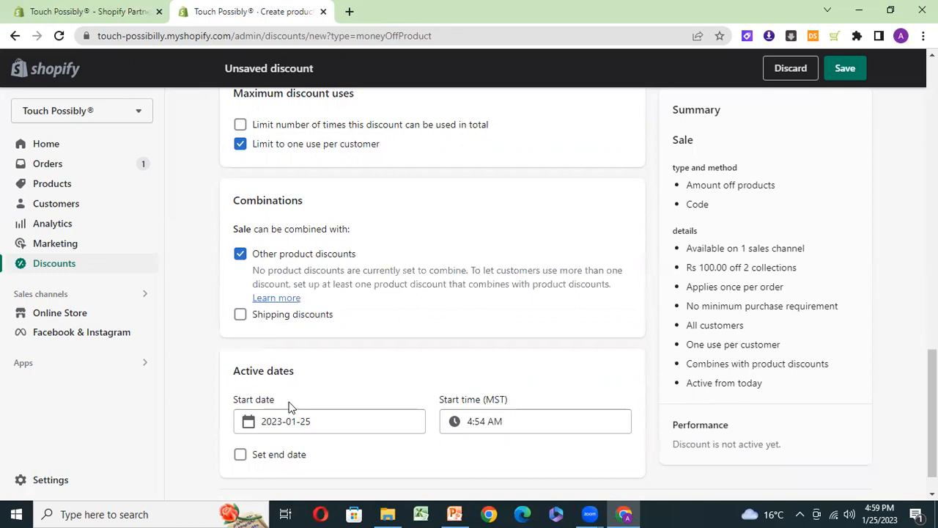
scroll(931, 411, down, 1)
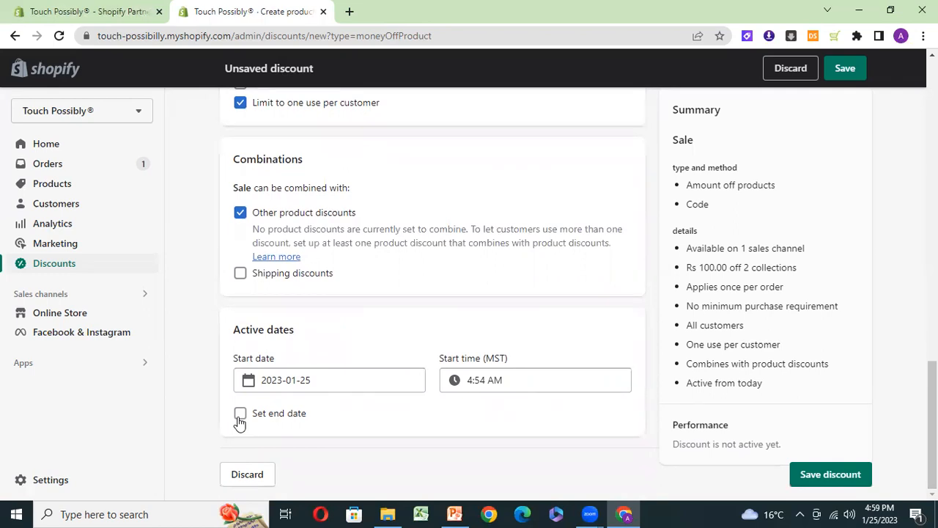
click(856, 475)
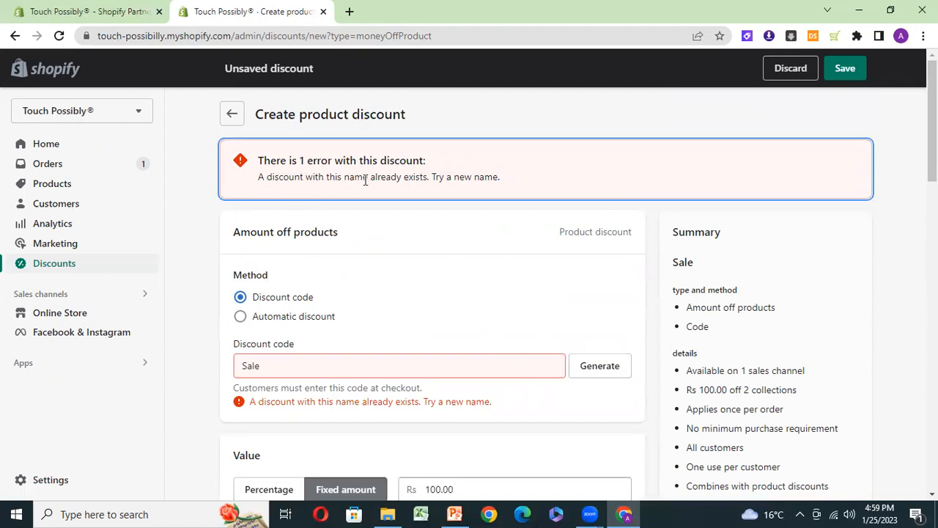
- Rename the discount code as touchpossibly and save the discount
click(259, 369)
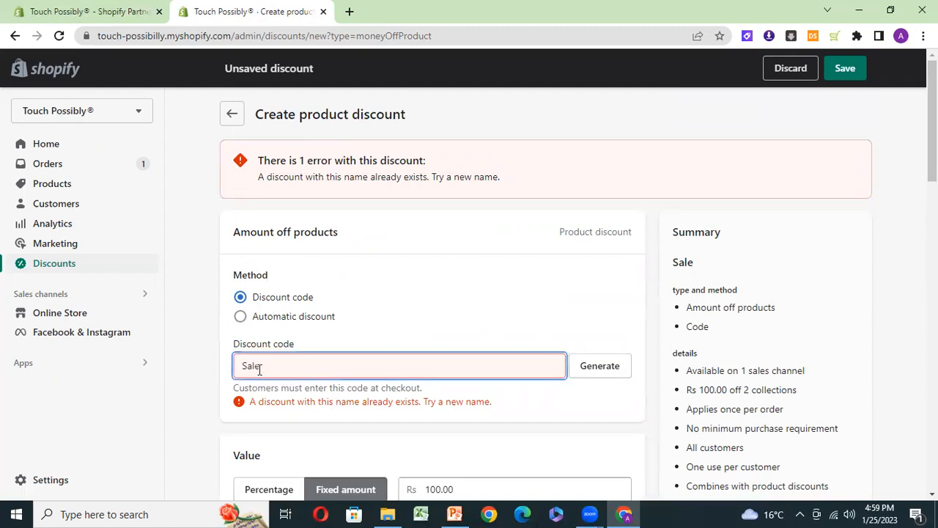
key(BackSpace)
key(BackSpace)
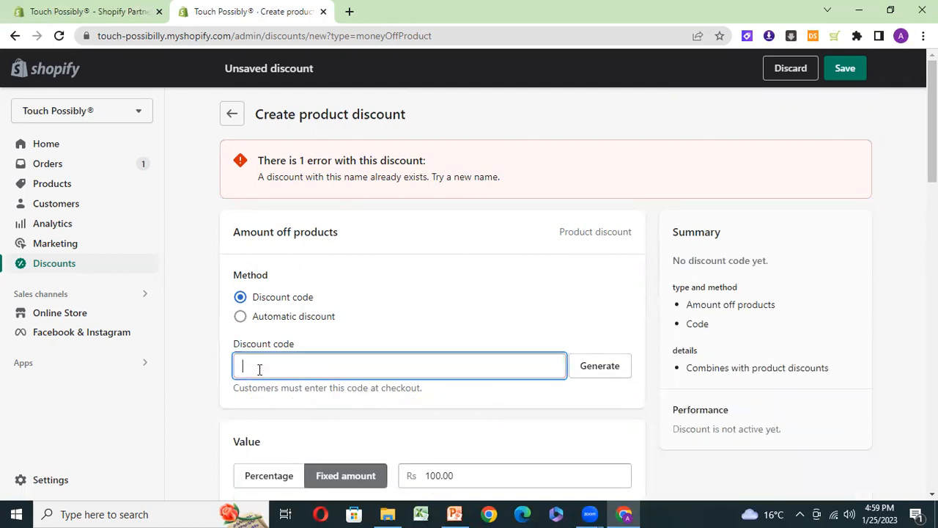
text(tou)
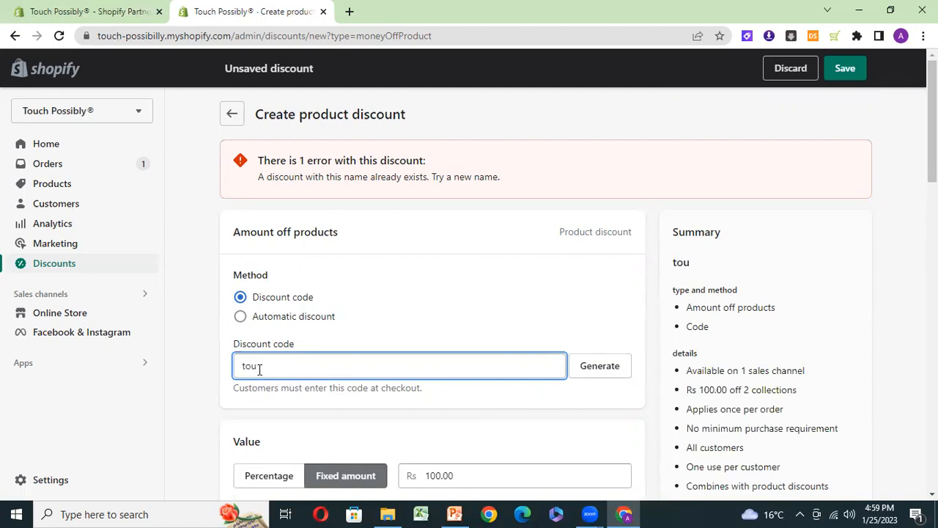
text(chpossibly)
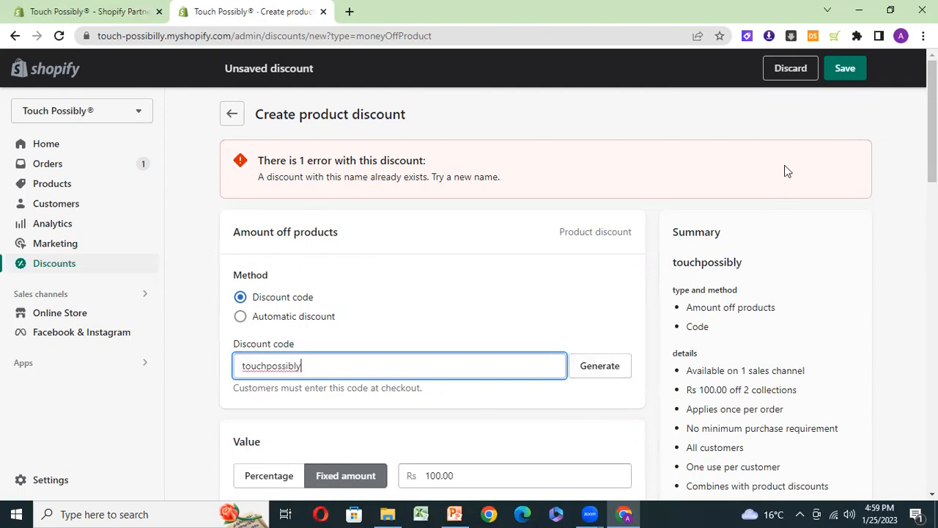
click(849, 68)
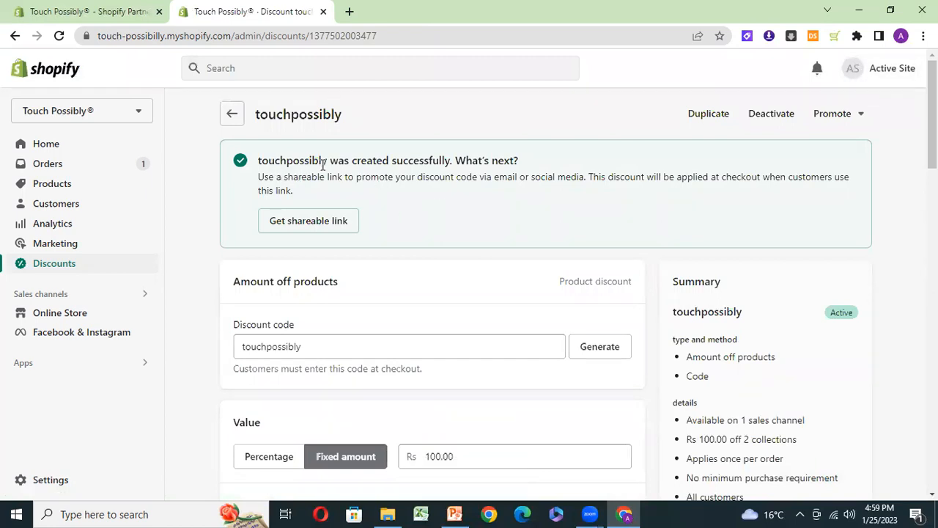
- Check the saved discount's settings and open the live online store to test the code
scroll(469, 293, down, 5)
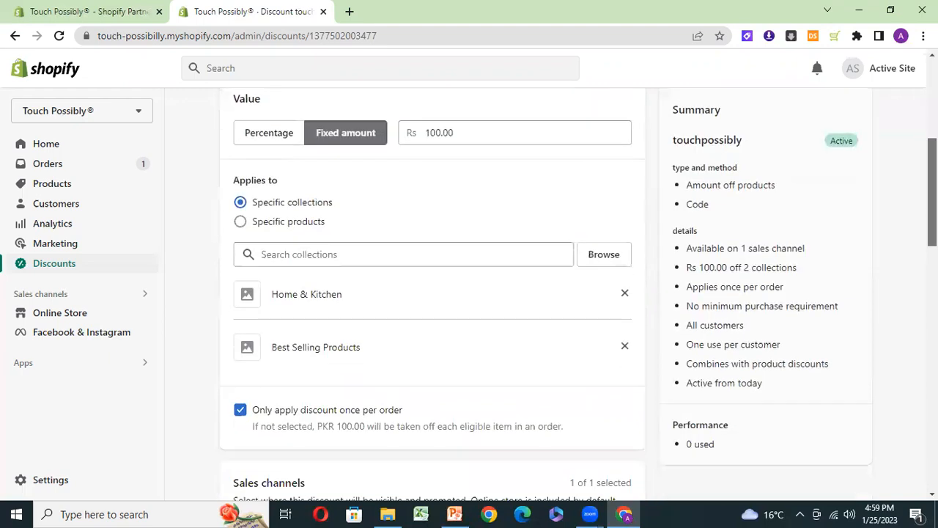
scroll(469, 293, down, 2)
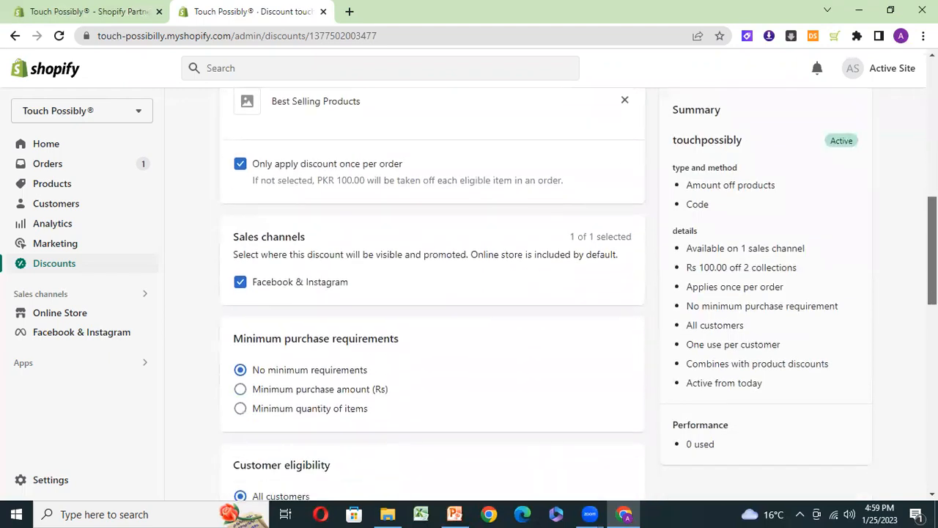
scroll(907, 249, down, 3)
scroll(894, 288, up, 10)
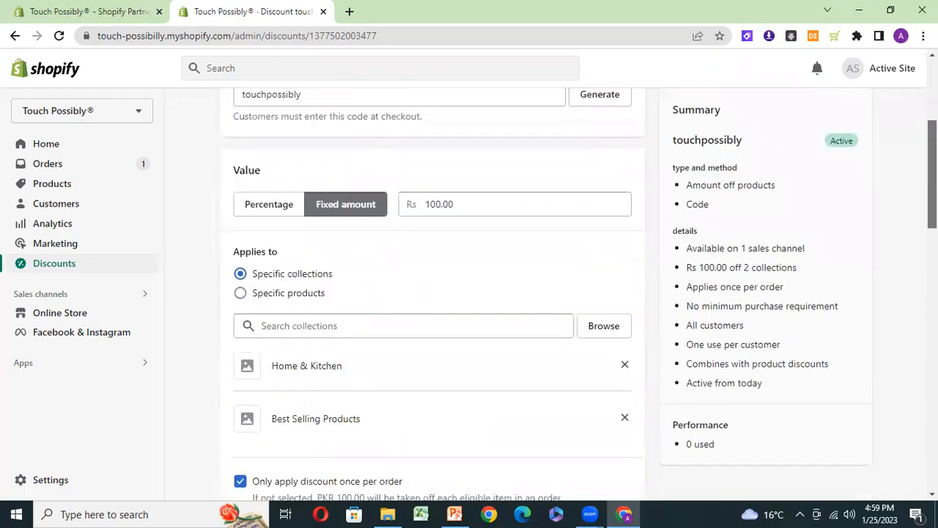
click(143, 319)
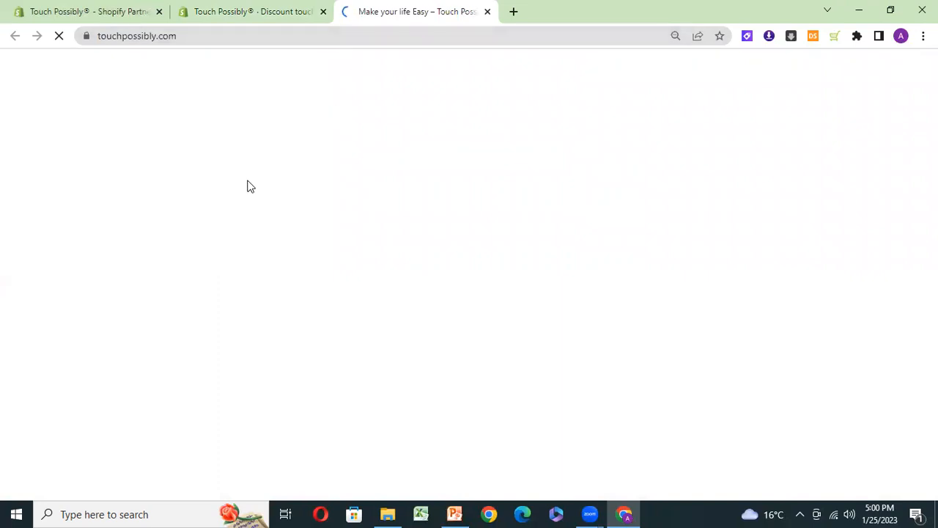
click(276, 8)
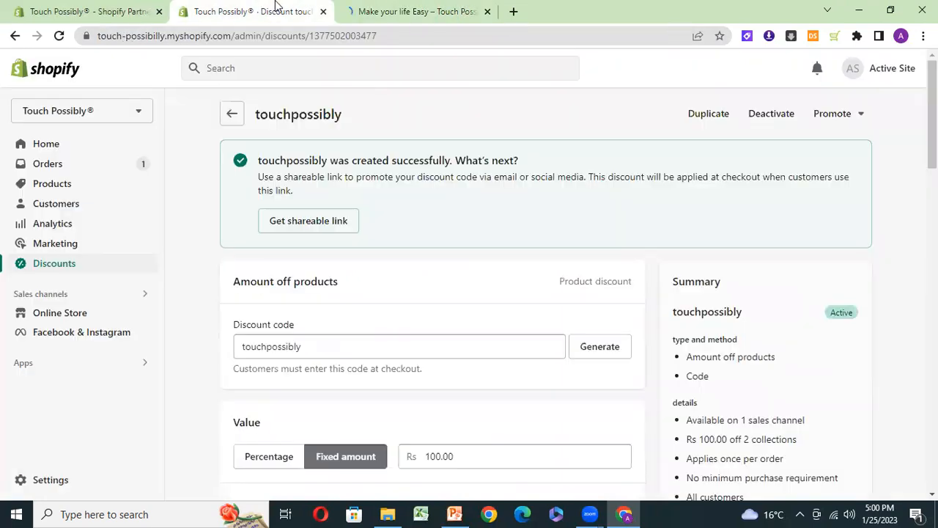
click(436, 9)
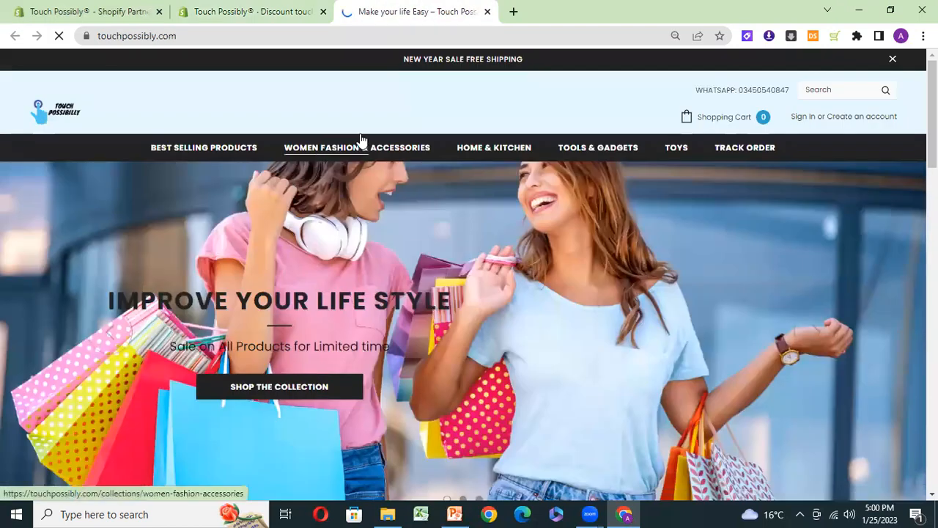
- Add the Baby Medicine Feeder from the Best Selling Products collection to the cart and proceed to checkout
click(220, 154)
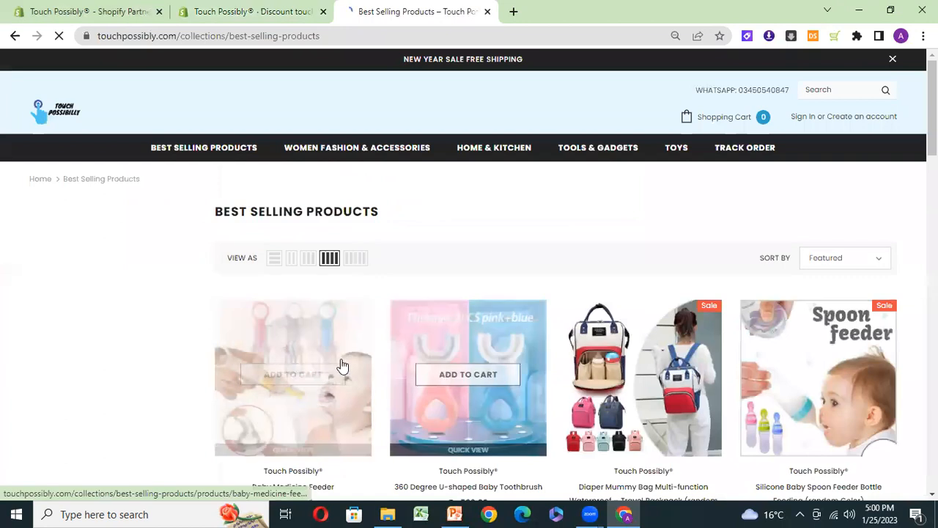
click(301, 375)
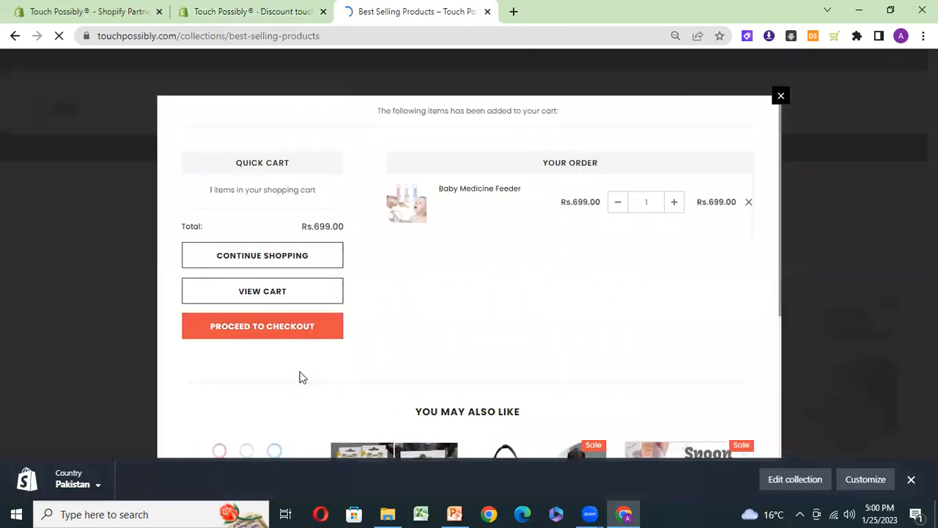
click(277, 334)
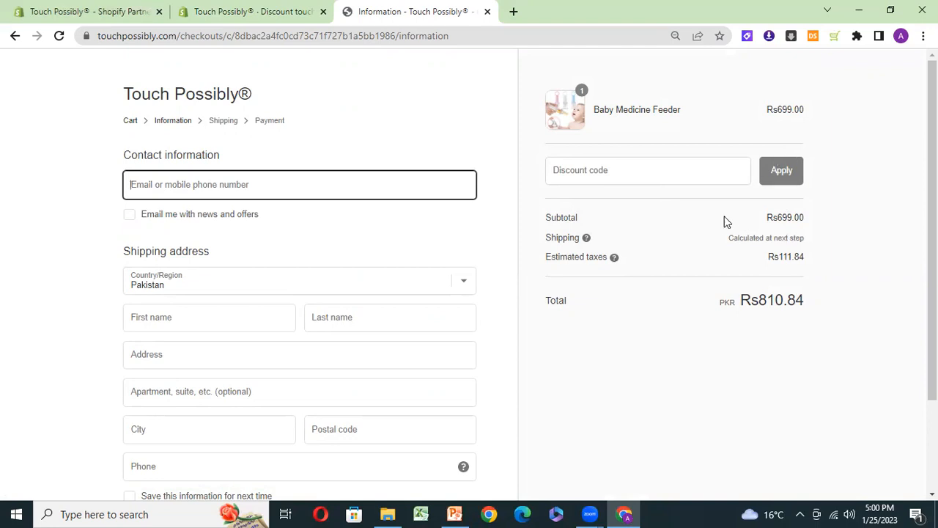
- Apply the discount code touchpossibly to the order at checkout
click(668, 162)
text(t)
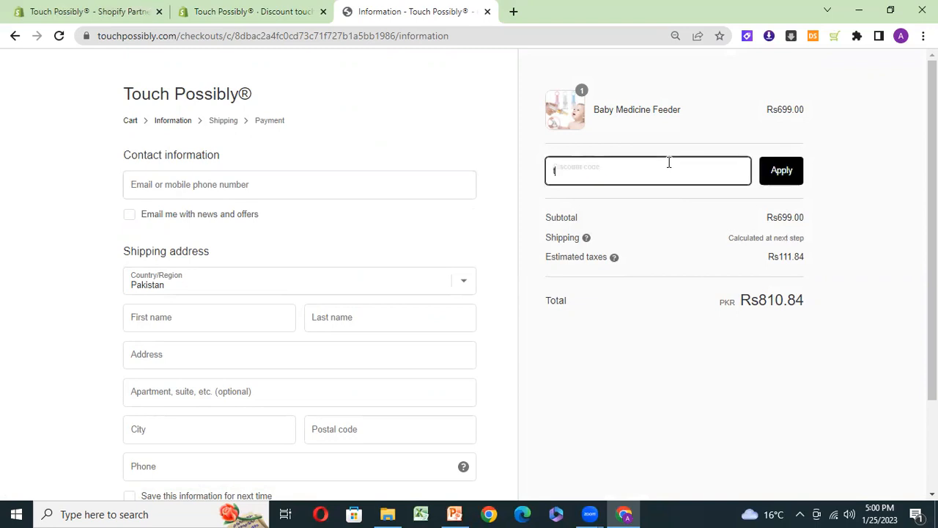
text(ouchpossibly)
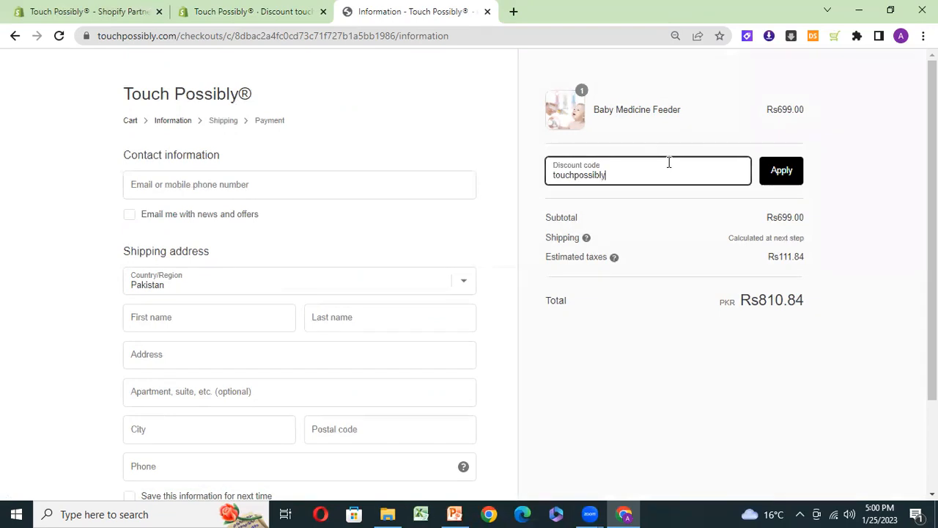
click(784, 171)
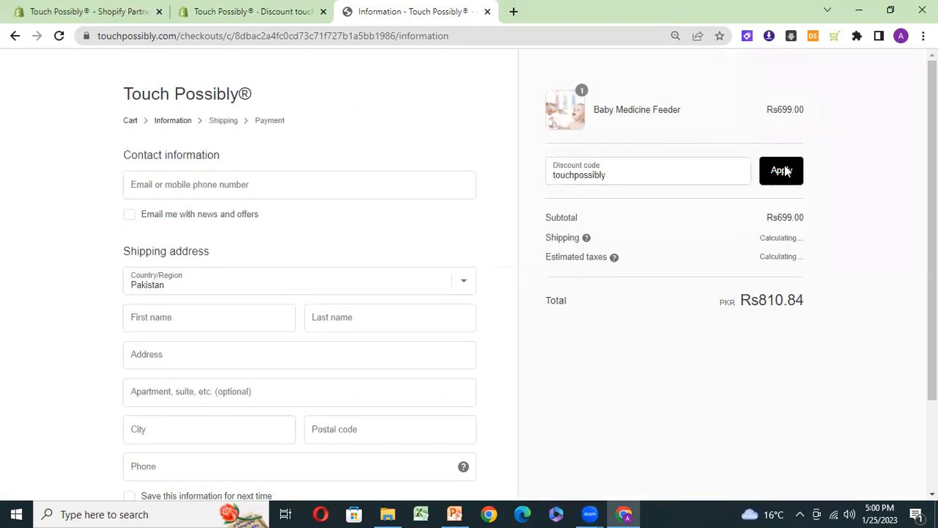